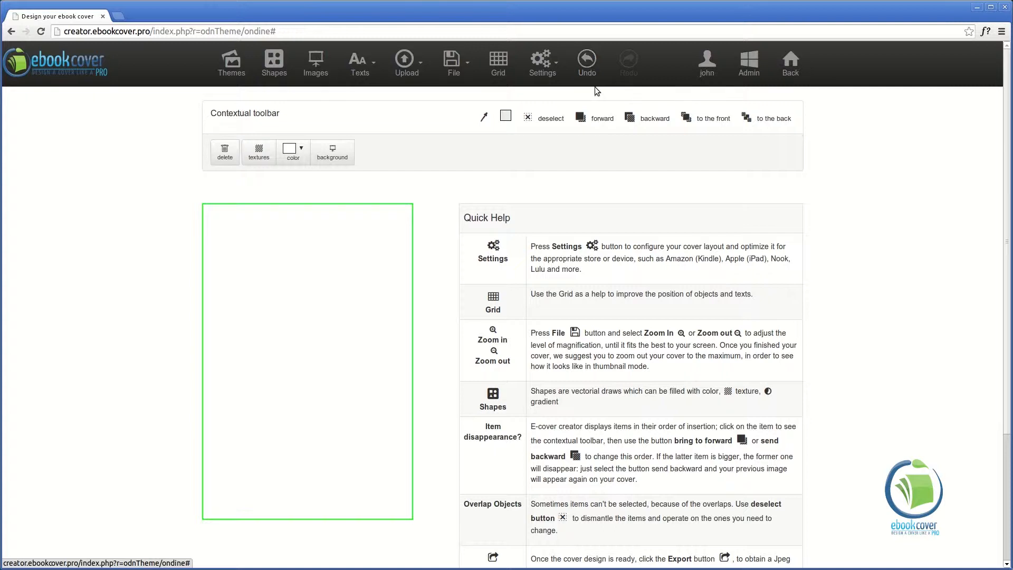
Look over the ready-to-go ebook cover themes and dismiss them without choosing one.
left_click(230, 62)
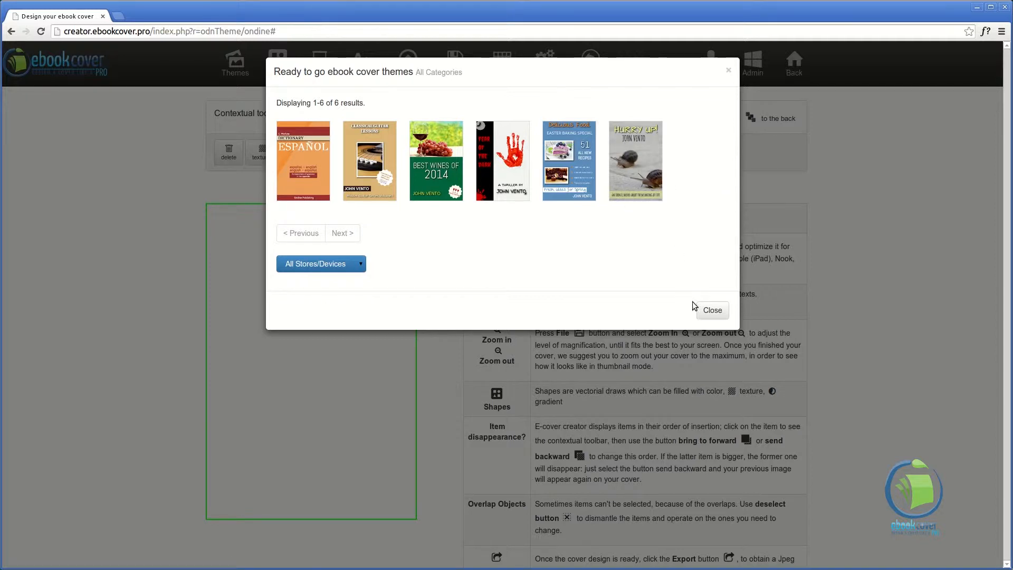
left_click(711, 310)
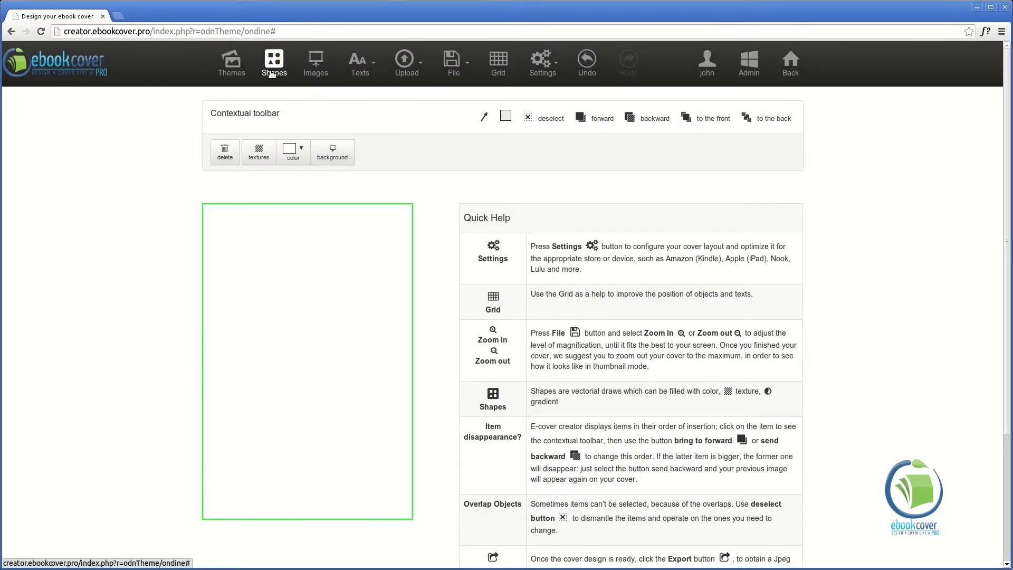
Insert a rounded rectangle from the Geometries shapes and position it near the cover's upper edge.
left_click(283, 67)
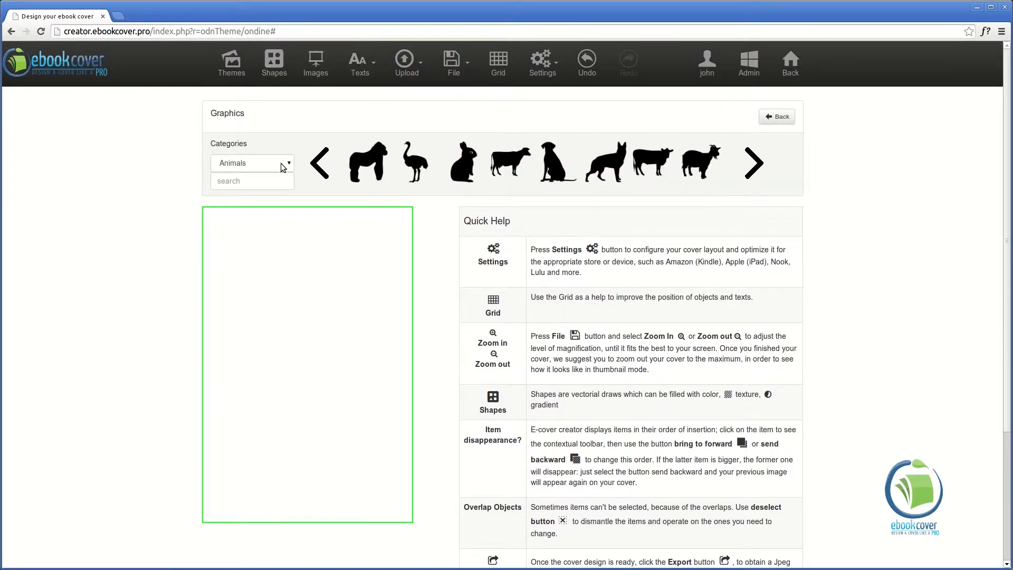
left_click(283, 167)
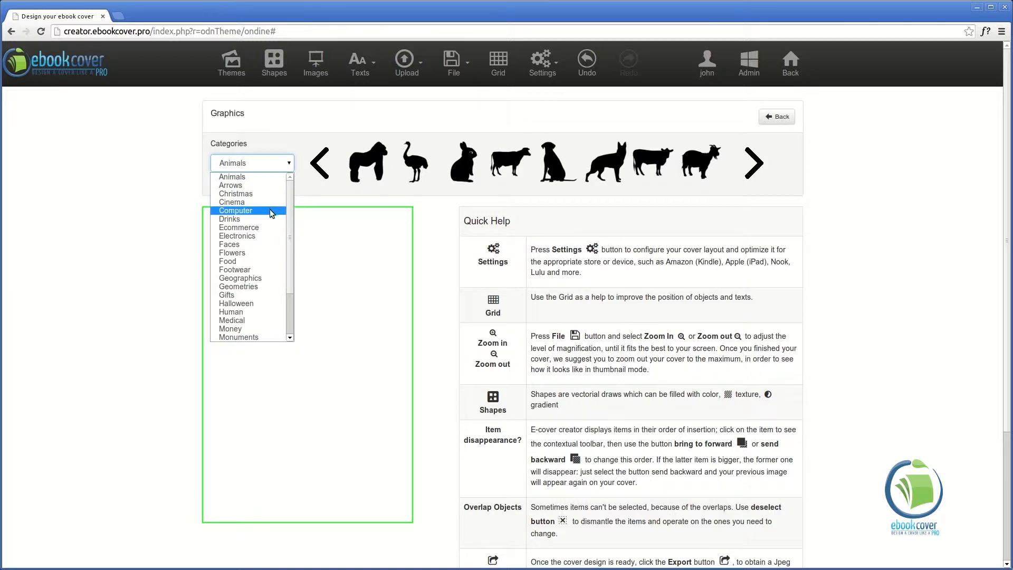
left_click(245, 286)
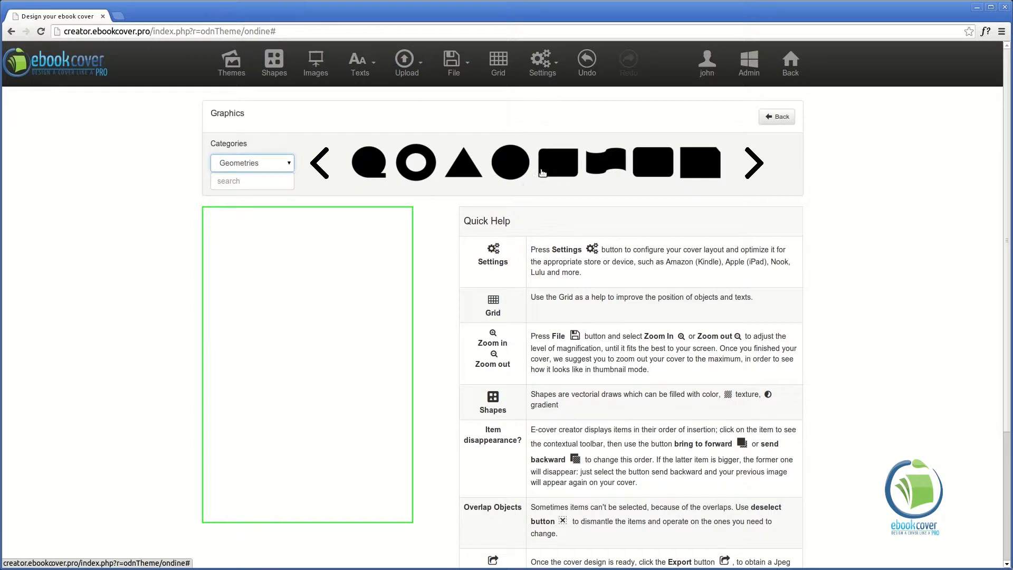
left_click(652, 168)
left_click_drag(273, 267, 304, 256)
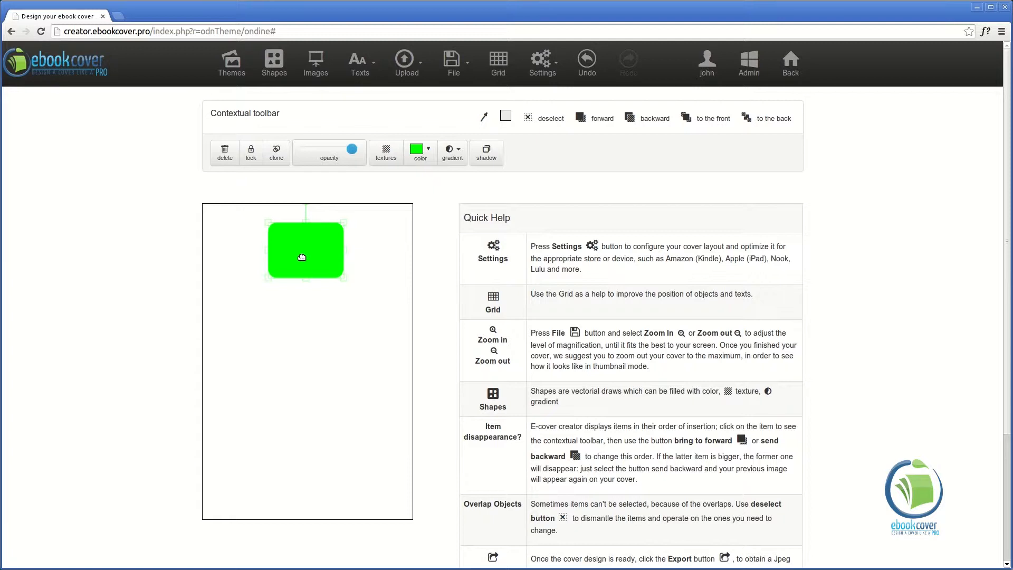
left_click_drag(302, 257, 290, 254)
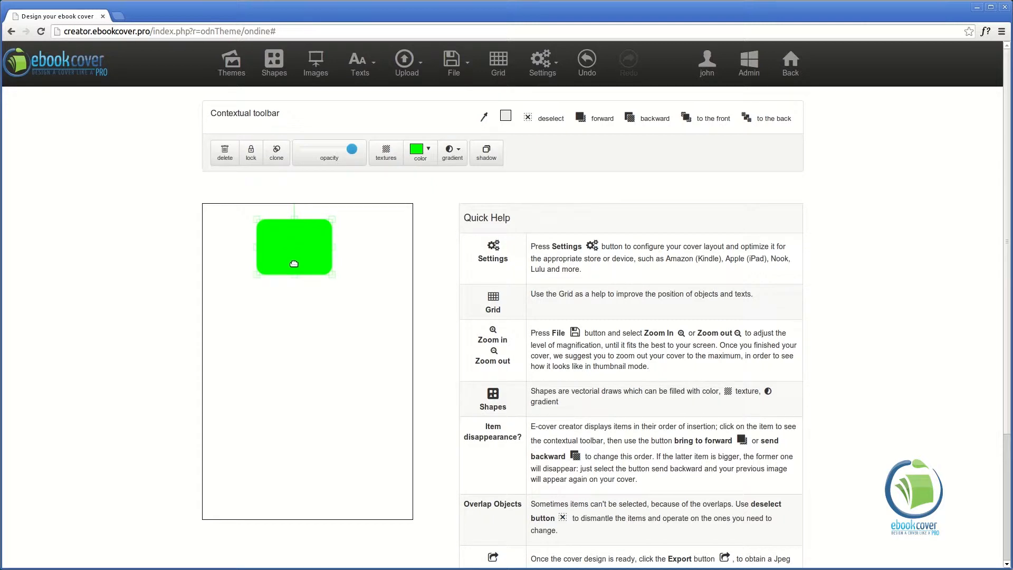
Colour the rounded rectangle black and enlarge it to about two thirds of the cover's width, centred in the upper part.
left_click(414, 154)
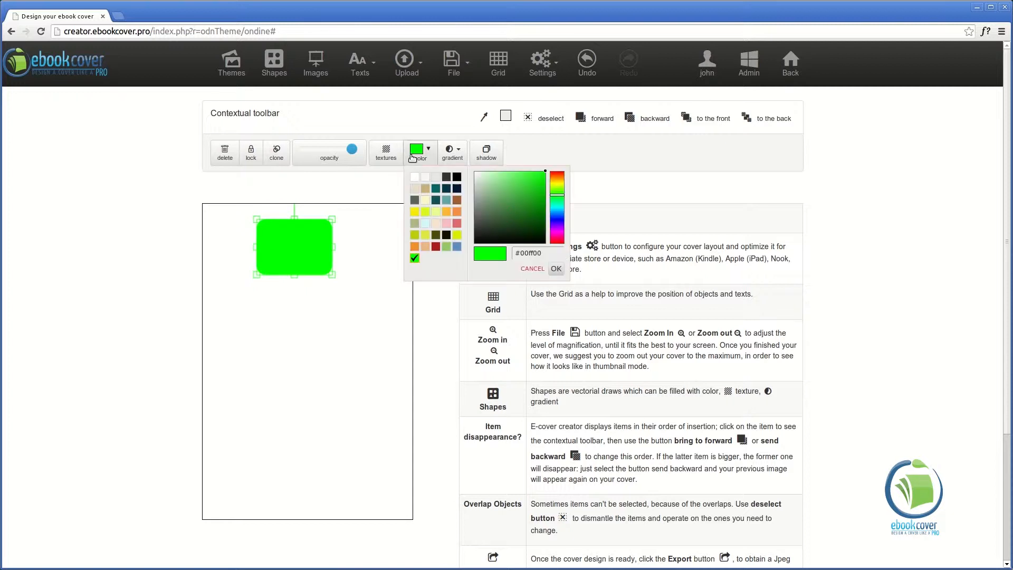
left_click(457, 178)
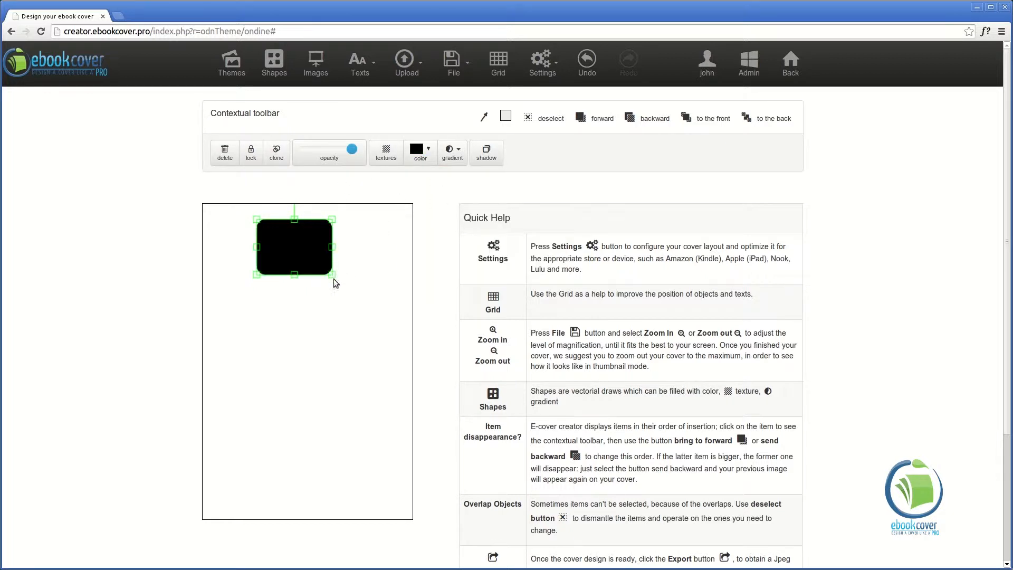
left_click_drag(331, 274, 362, 294)
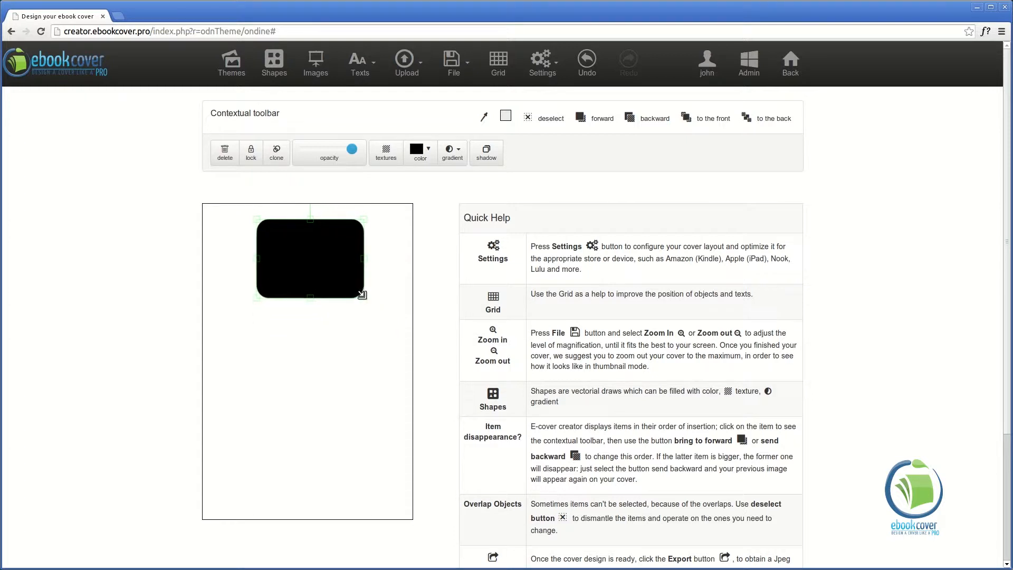
mouse_move(318, 263)
left_mouse_down()
mouse_move(304, 264)
mouse_move(312, 264)
left_mouse_up()
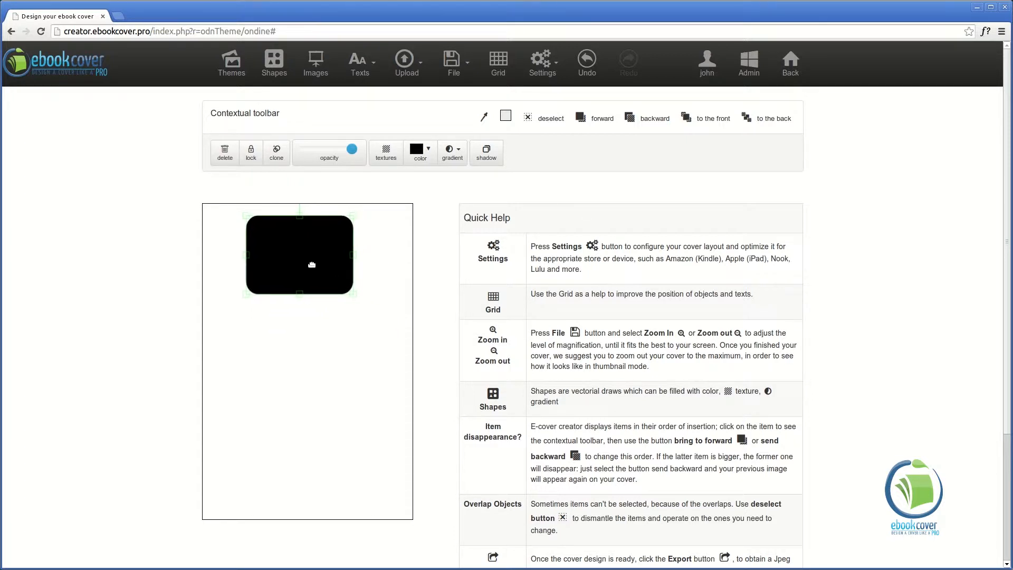
left_click_drag(353, 294, 390, 321)
left_click_drag(299, 272, 282, 271)
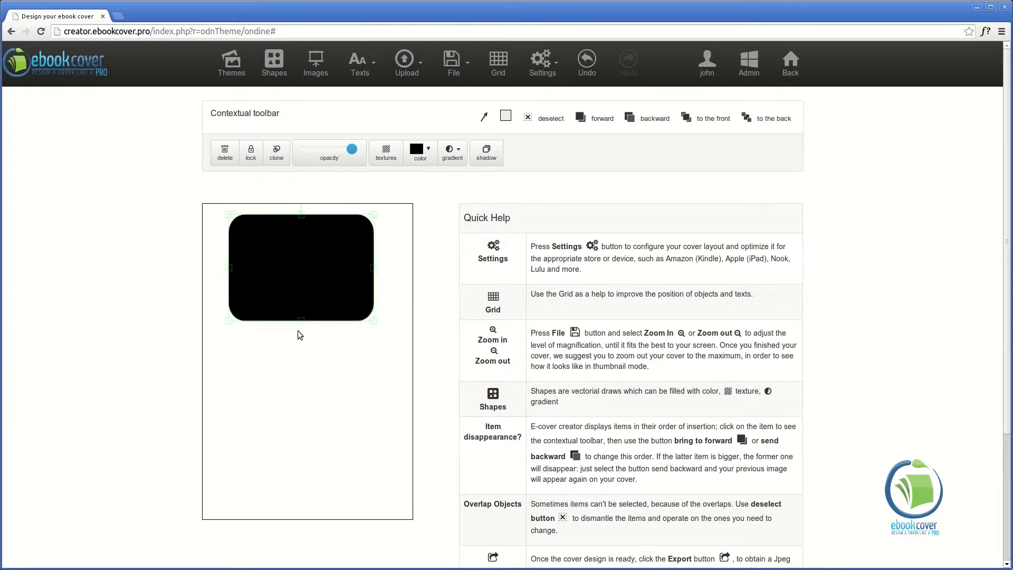
Add the female profile silhouette from the Women images and fit it across the full width of the cover's lower part.
left_click(315, 62)
left_click(286, 162)
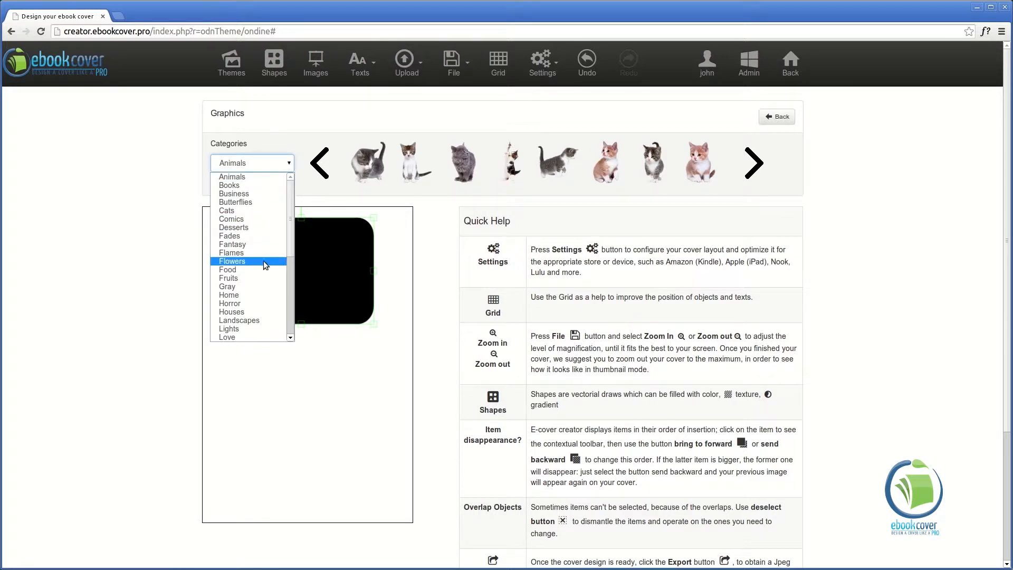
left_click_drag(293, 238, 290, 311)
left_click(251, 333)
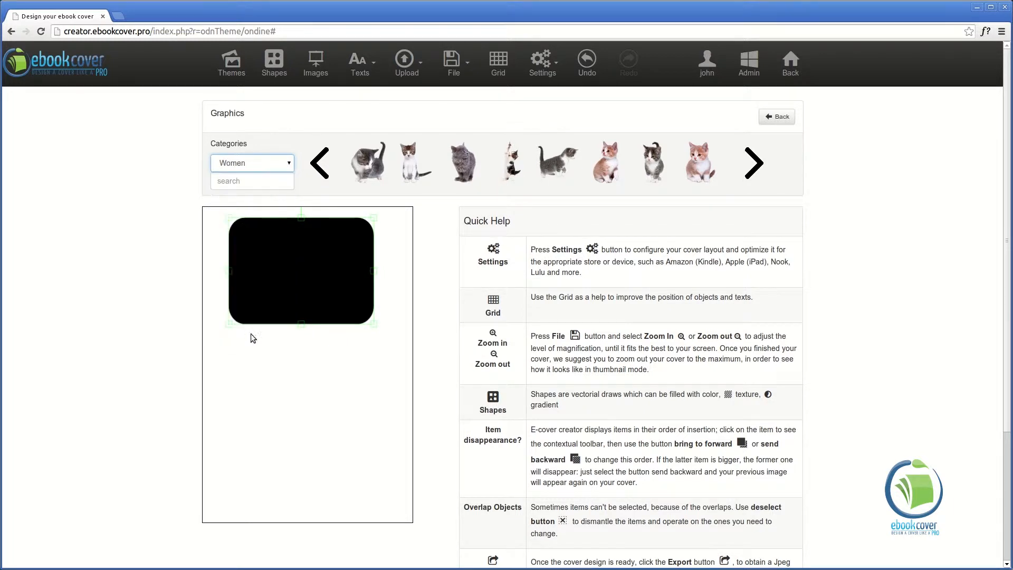
left_click(644, 177)
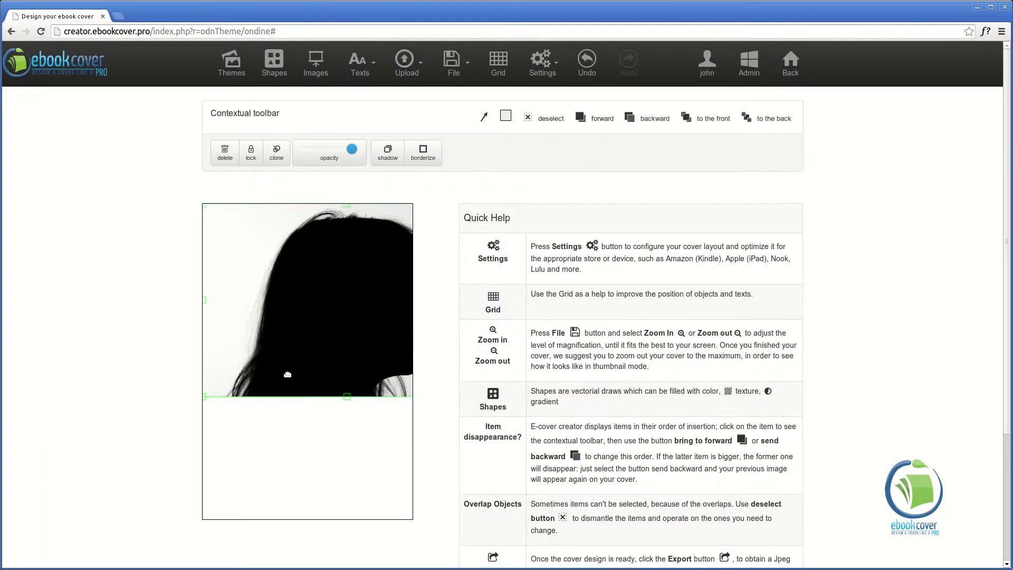
left_click_drag(250, 430, 256, 480)
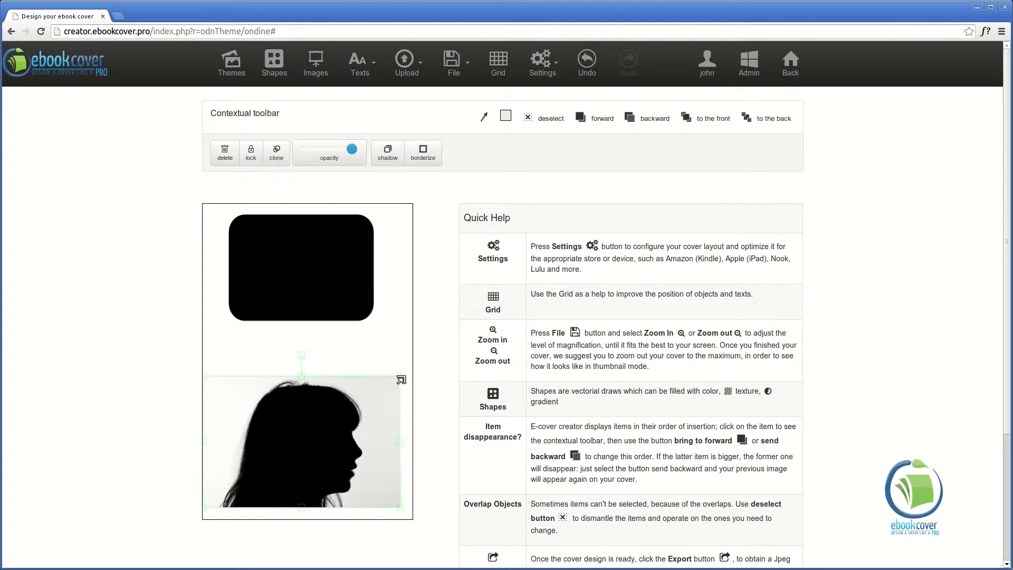
left_click_drag(400, 376, 425, 366)
left_click_drag(385, 397, 385, 402)
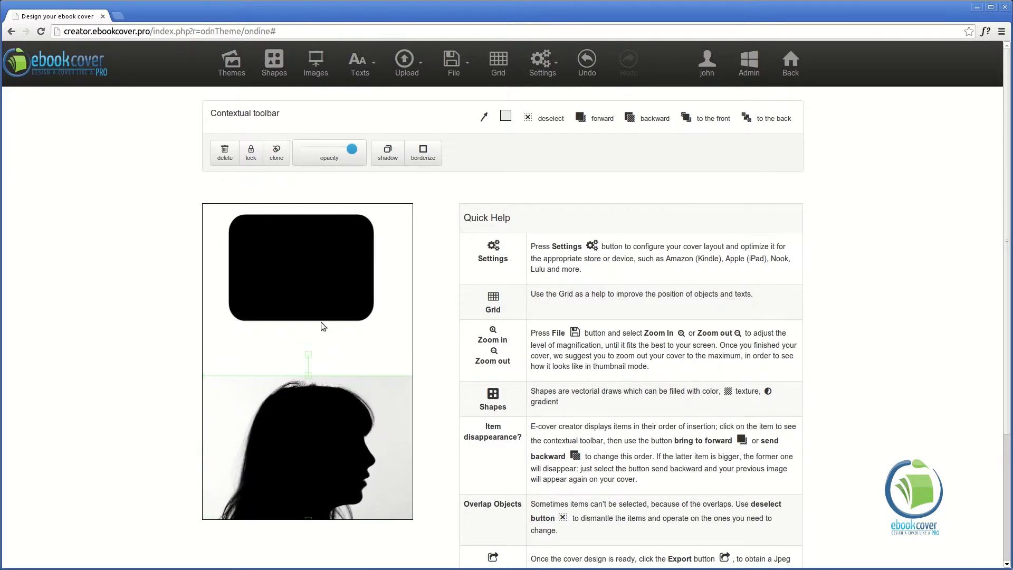
Add a big title text reading SHADOWS and place it on the black rounded rectangle.
left_click(368, 65)
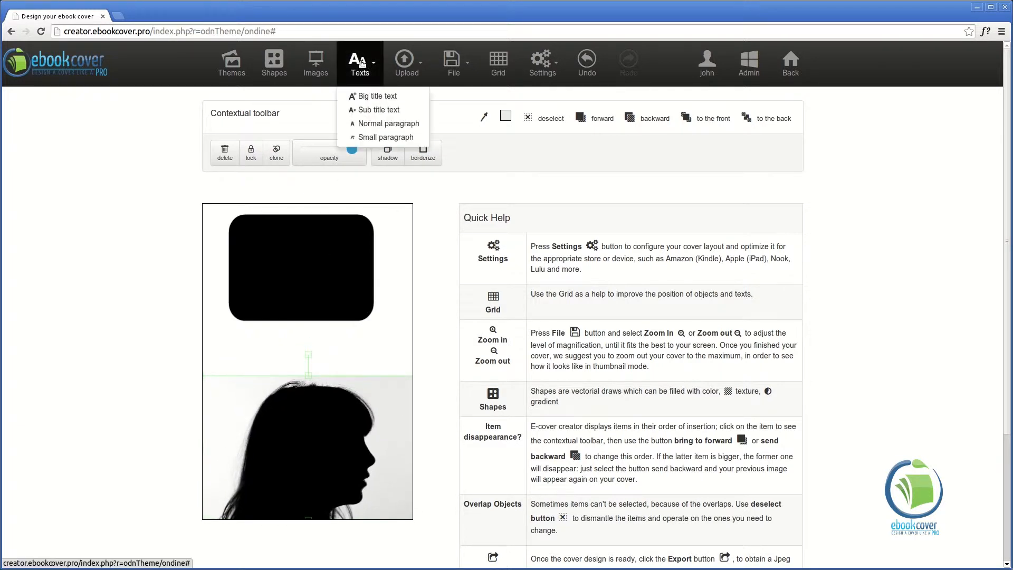
left_click(364, 96)
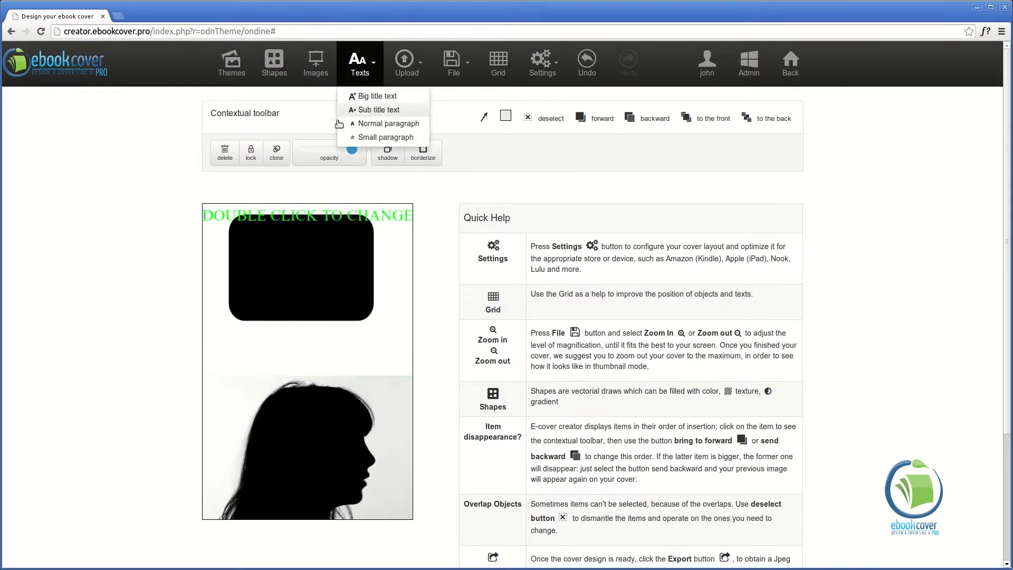
double_click(291, 216)
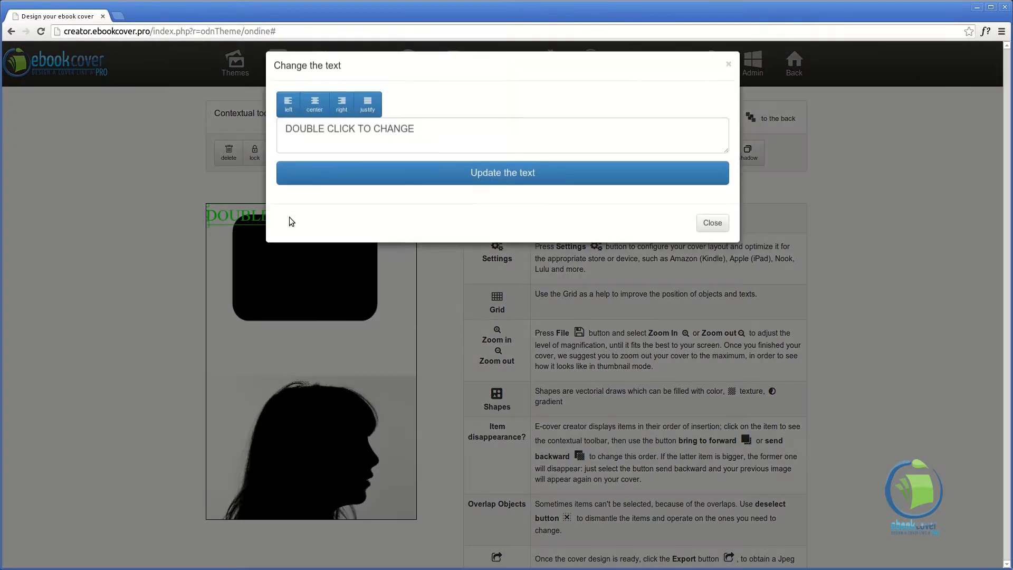
left_click_drag(435, 138, 228, 139)
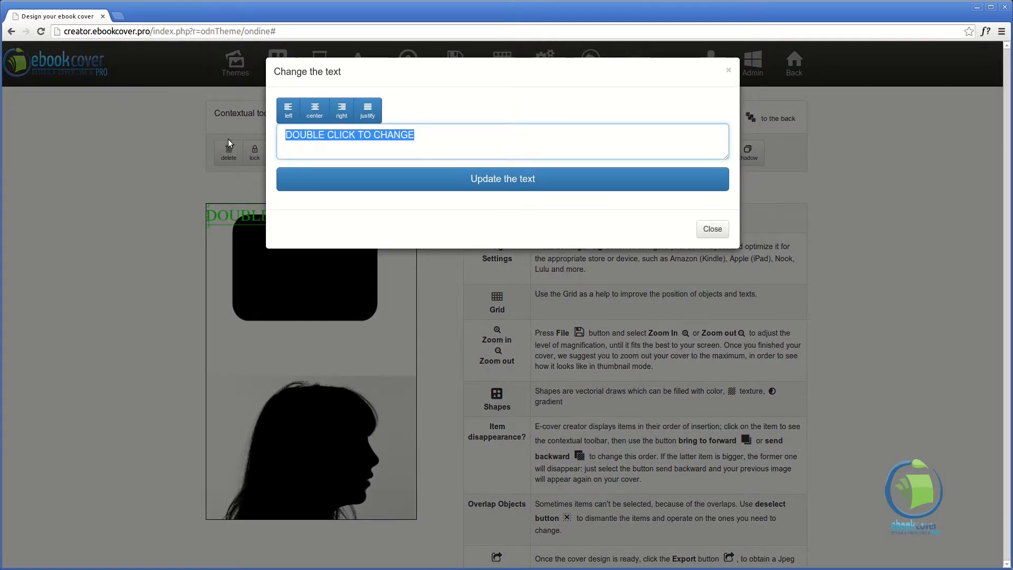
type("SHADOWS")
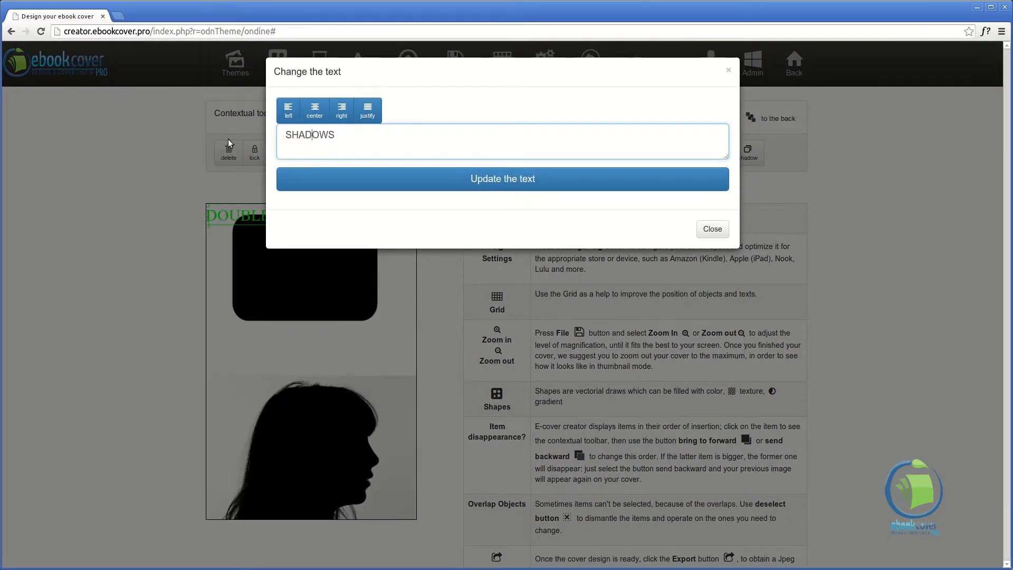
left_click(314, 183)
left_click_drag(243, 210, 299, 255)
Make the SHADOWS title white in the Aclonica font and enlarge it to nearly the width of the black rectangle.
left_click(415, 153)
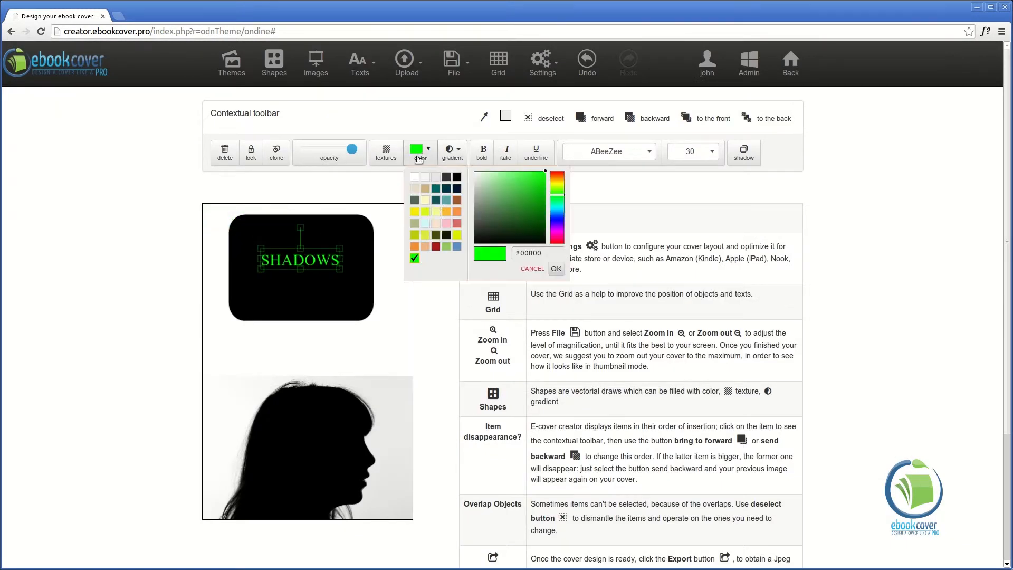
left_click(417, 181)
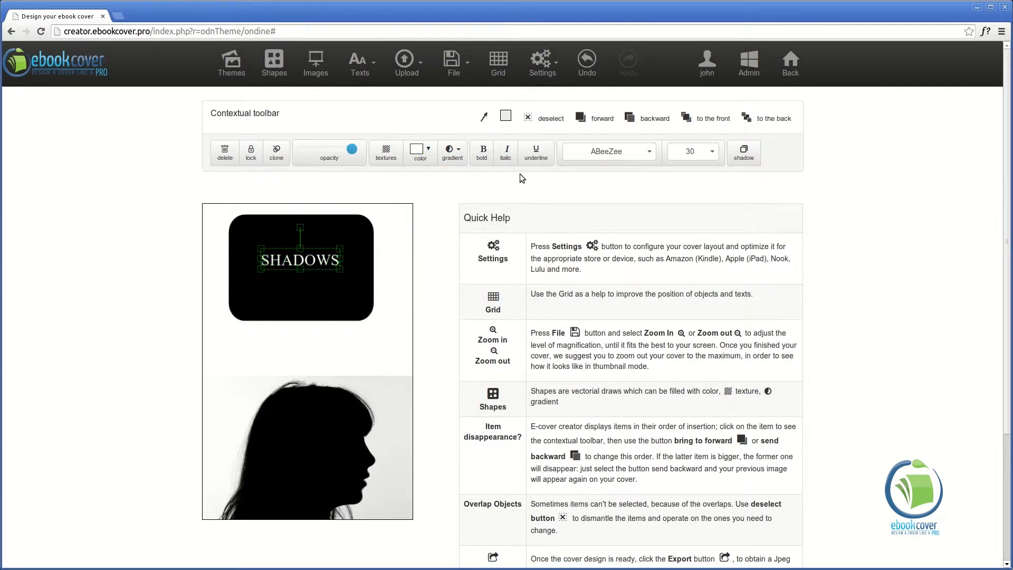
left_click(607, 152)
left_click(564, 243)
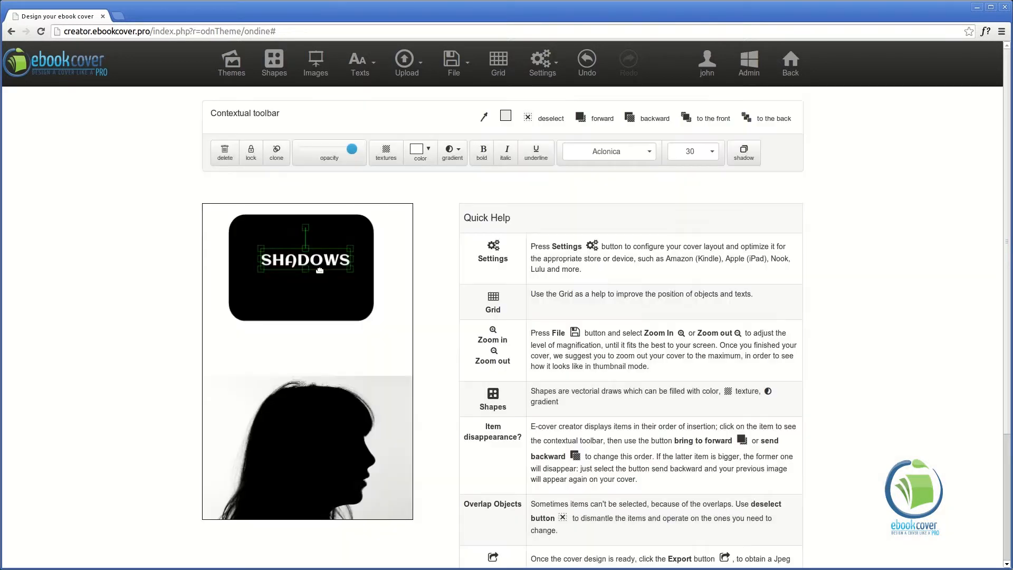
left_click_drag(346, 267, 306, 272)
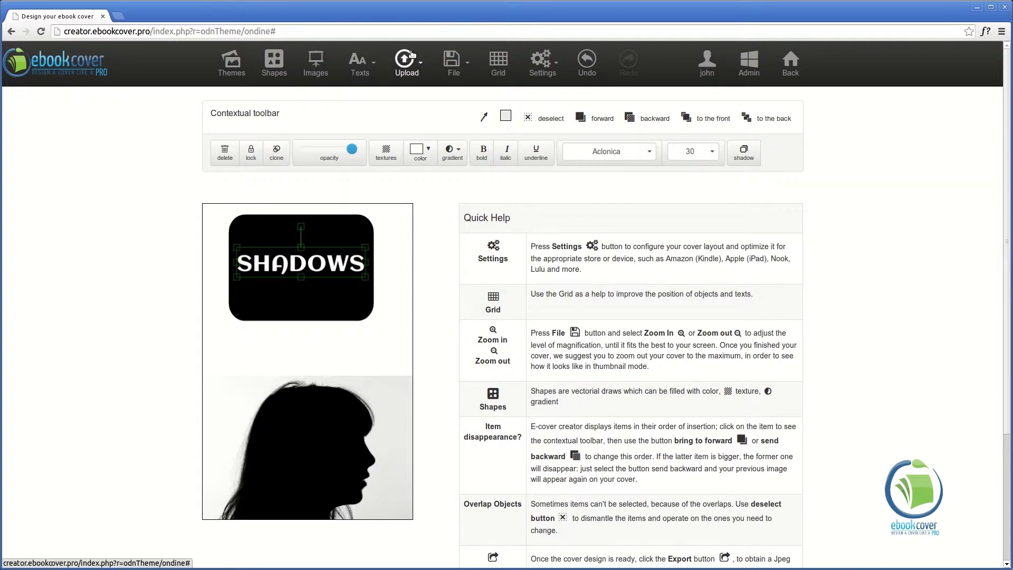
left_click(411, 54)
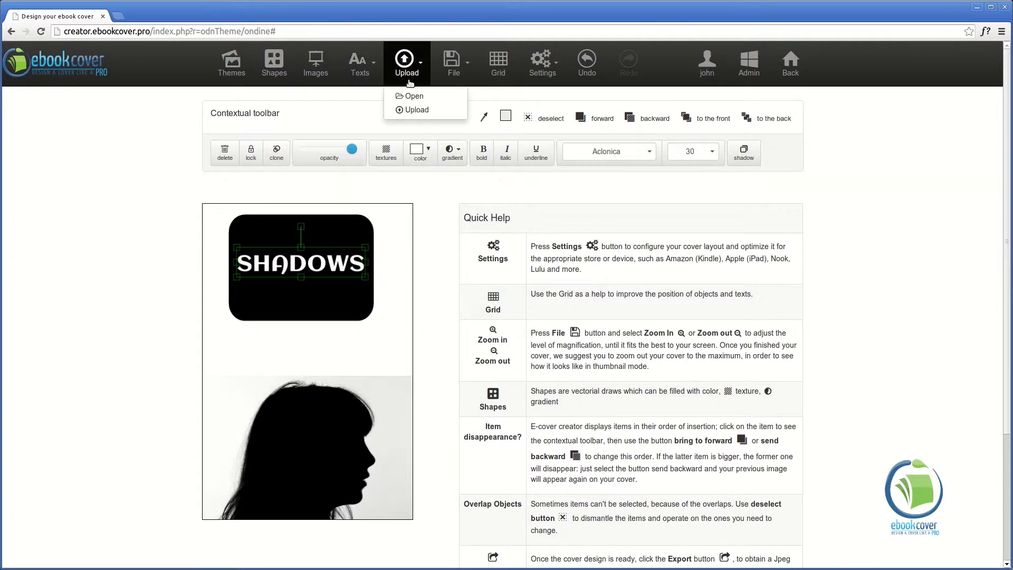
left_click(448, 58)
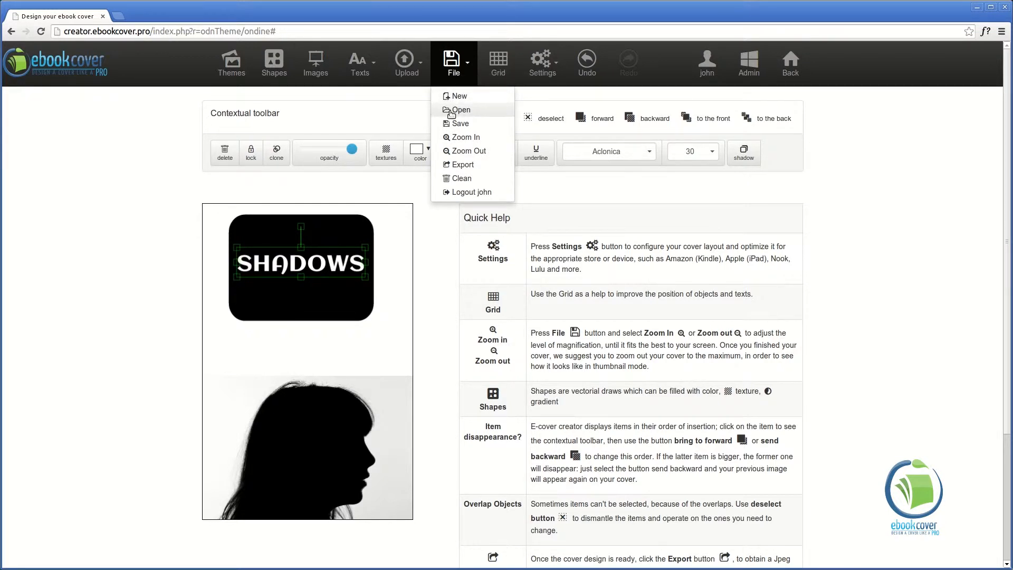
left_click(458, 138)
left_click(458, 152)
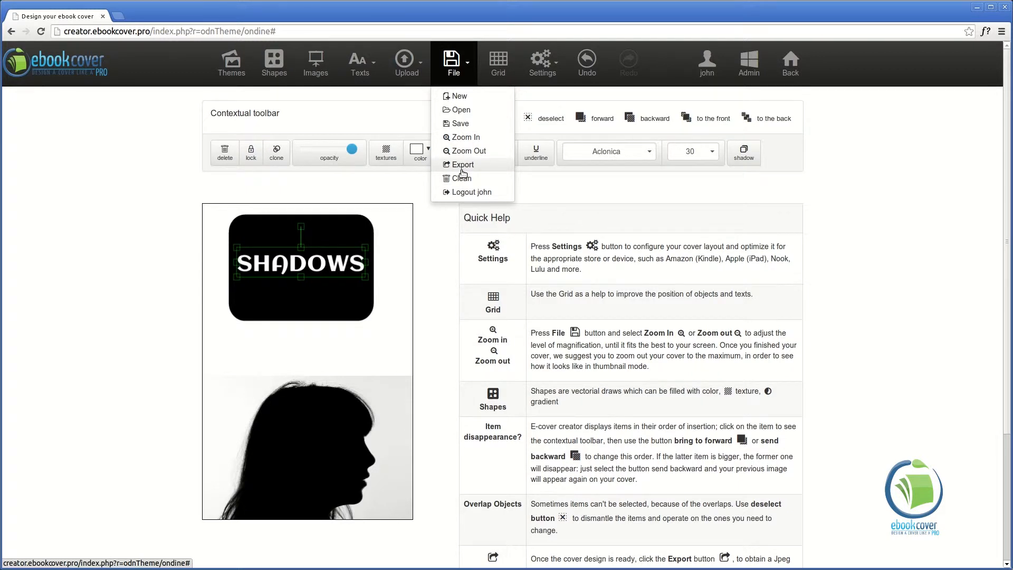
left_click(433, 252)
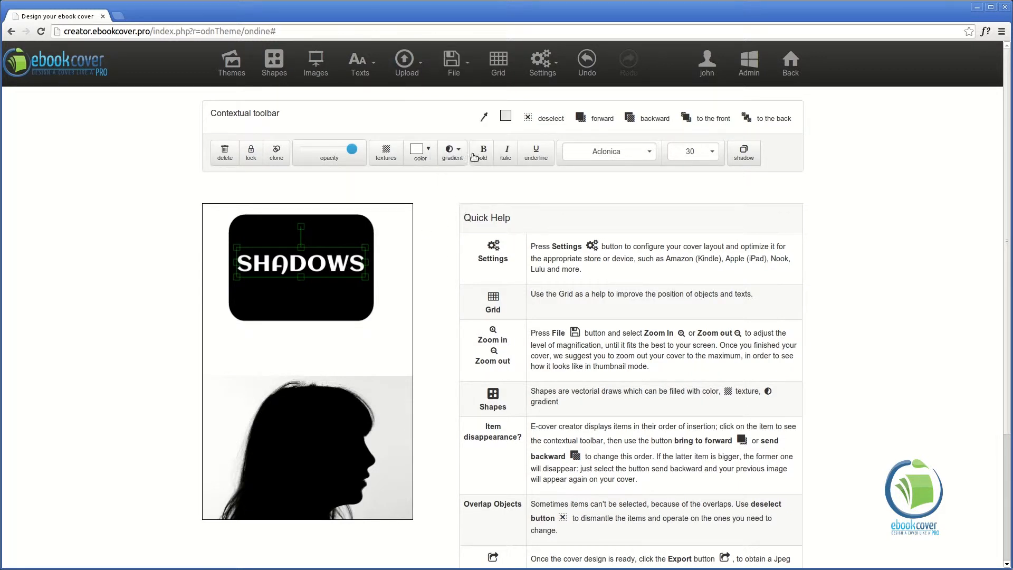
Display the grid over the cover and review the cover dimensions offered for devices and stores.
left_click(501, 59)
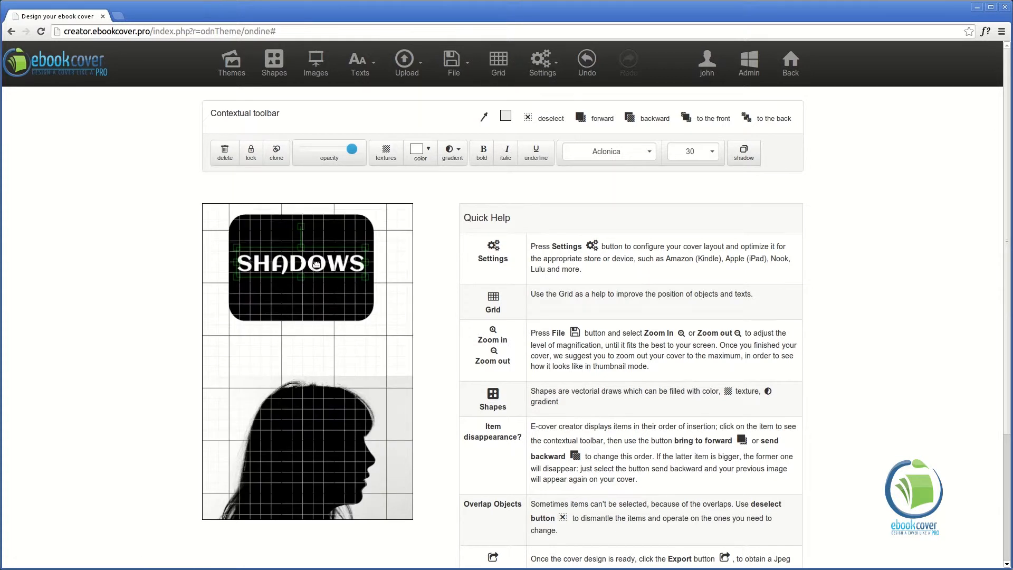
left_click(543, 59)
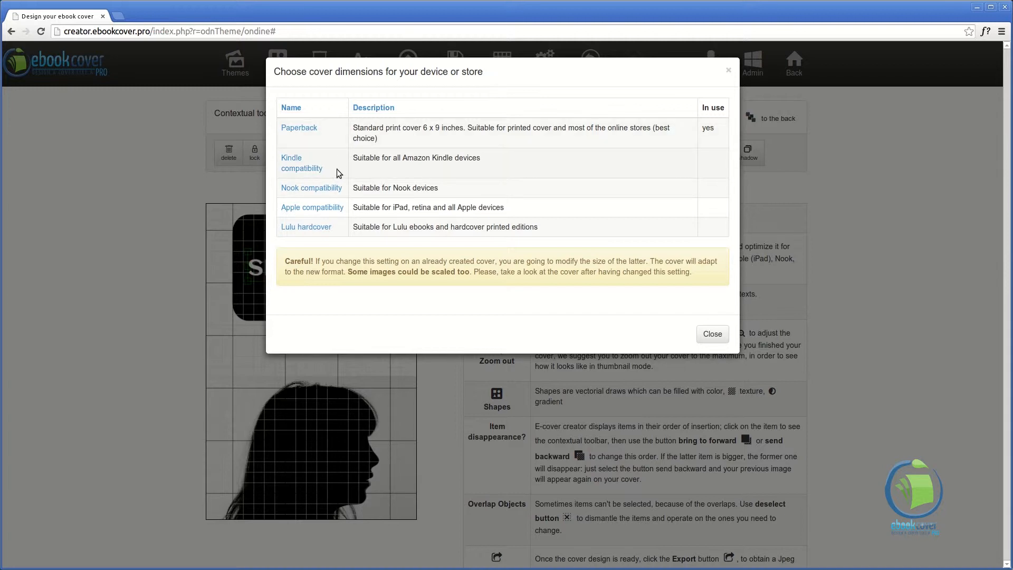
left_click(711, 334)
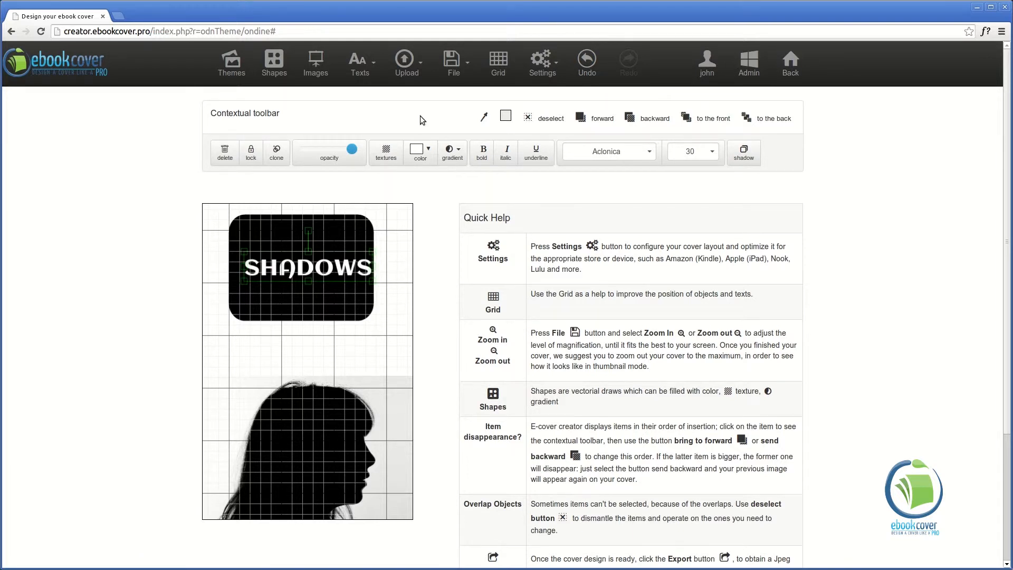
Hide the grid and shift the SHADOWS title back to the middle of the black rectangle.
left_click(497, 61)
left_click(273, 208)
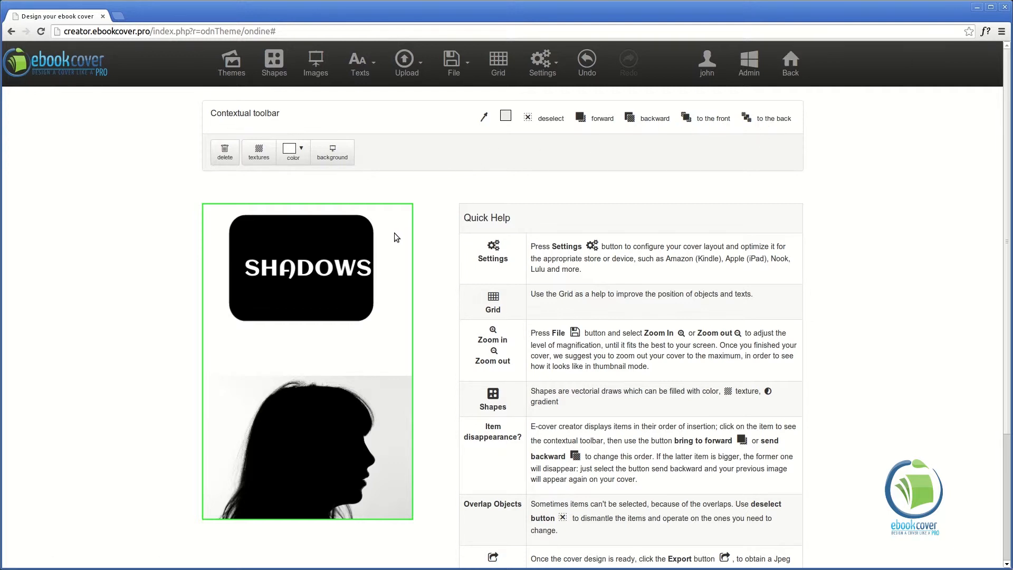
left_click(320, 268)
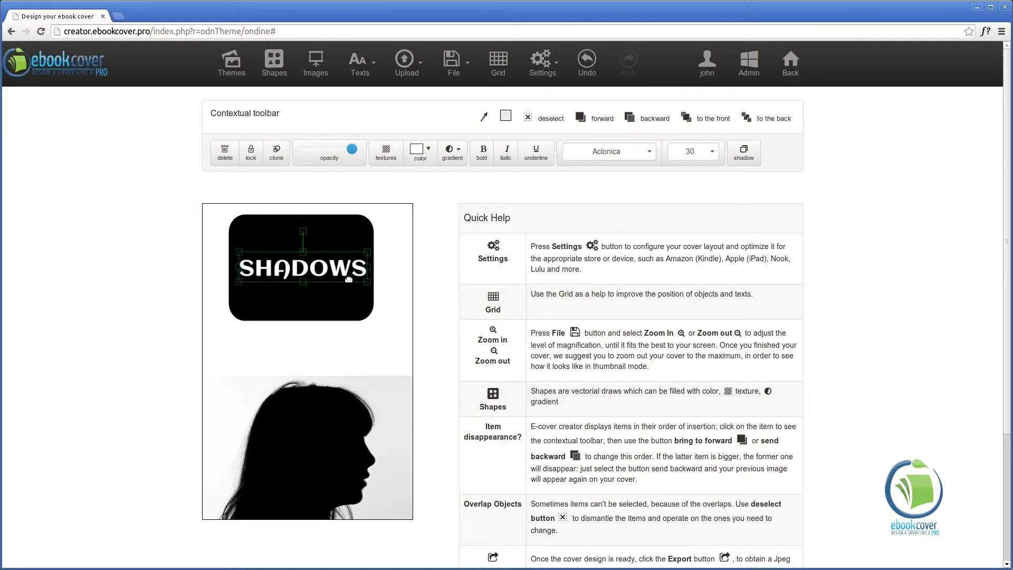
Clone the SHADOWS title and delete the duplicate.
left_click(359, 319)
left_click(390, 350)
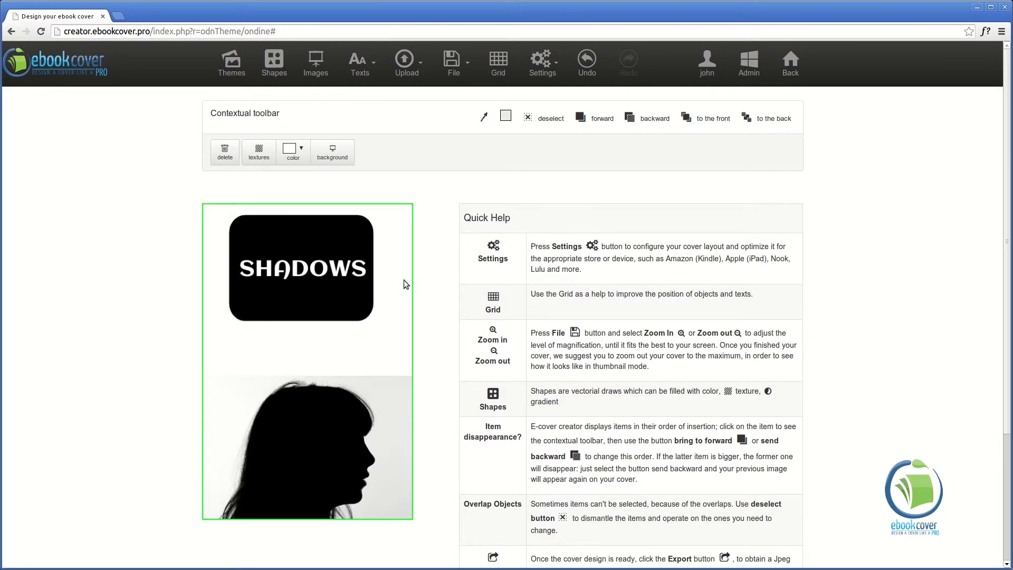
left_click(297, 268)
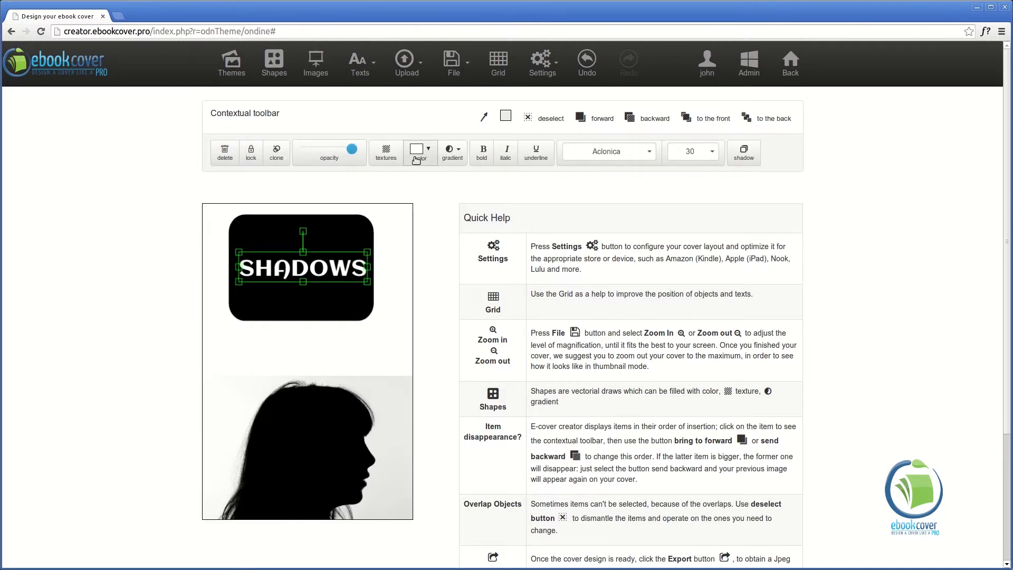
left_click(277, 161)
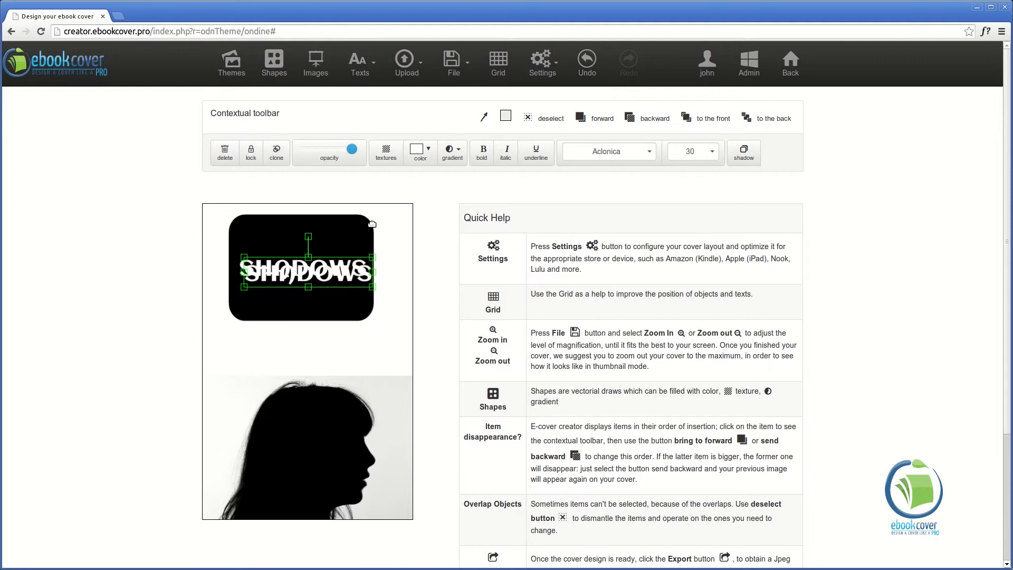
key("Delete")
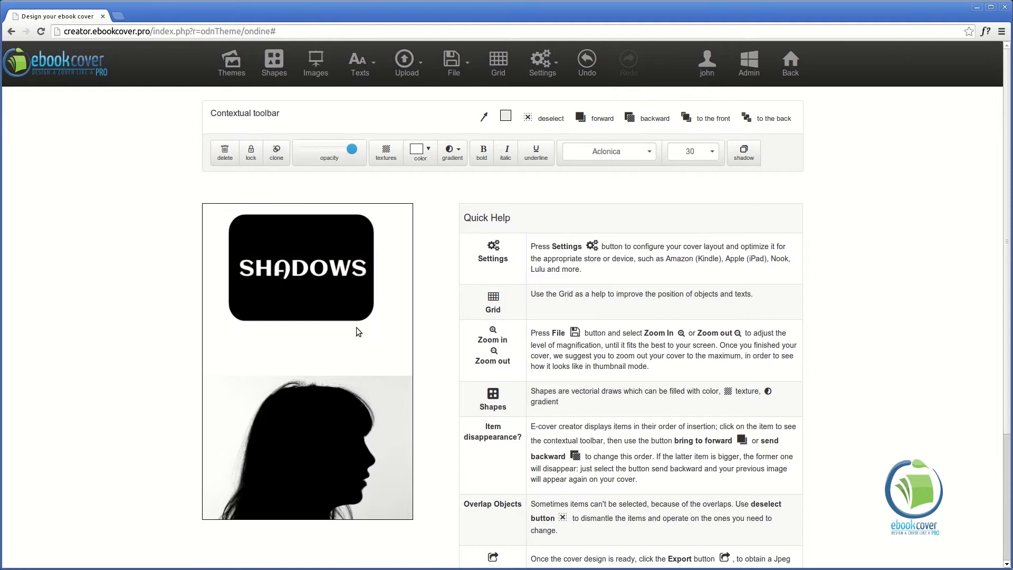
Add a shadow to the black rounded rectangle and slightly reduce its opacity.
left_click(342, 313)
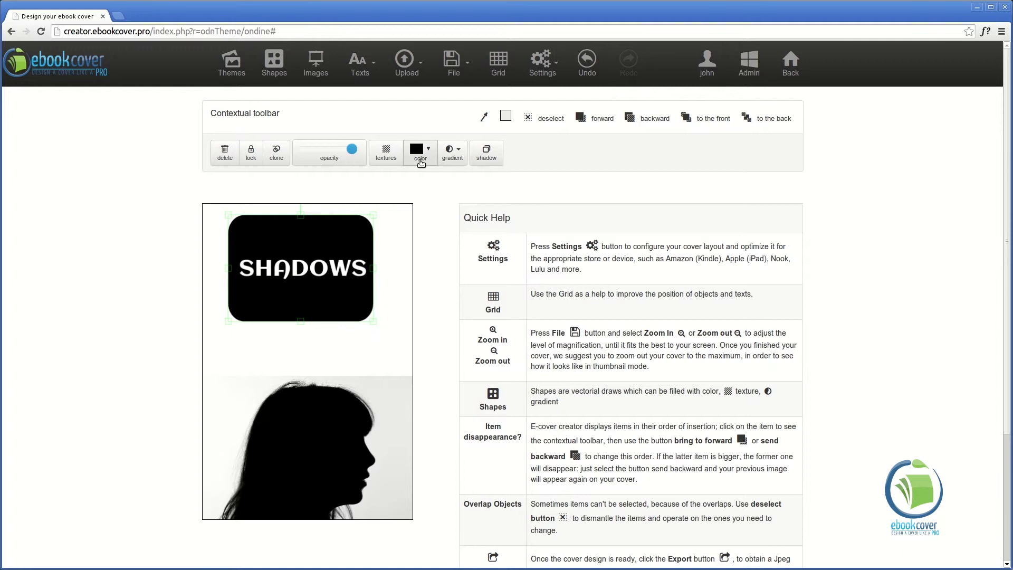
left_click(486, 156)
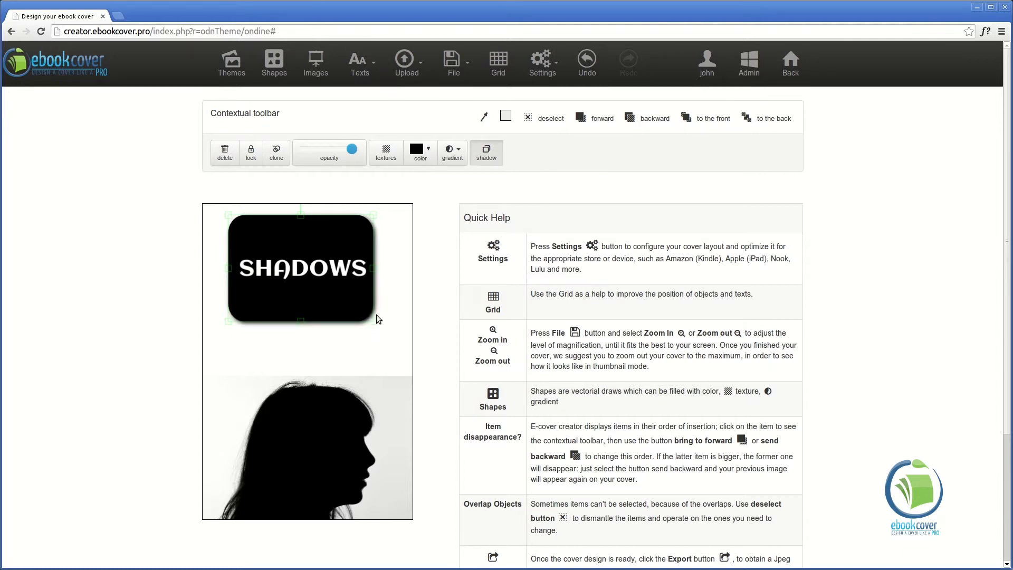
mouse_move(351, 156)
left_mouse_down()
mouse_move(301, 158)
mouse_move(335, 158)
left_mouse_up()
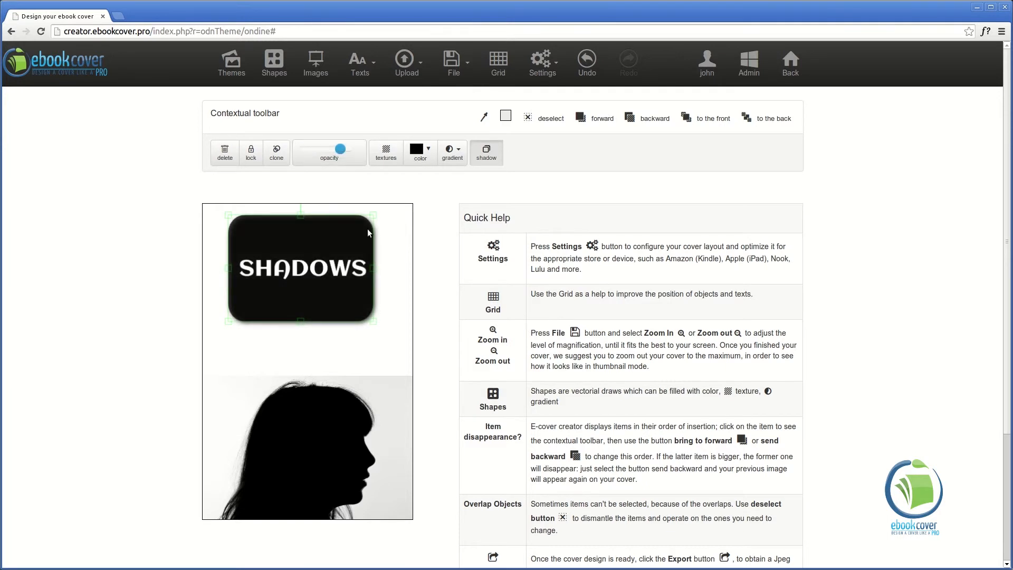
Fill the cover background with light grey and view the background image gallery without choosing an image.
left_click(383, 356)
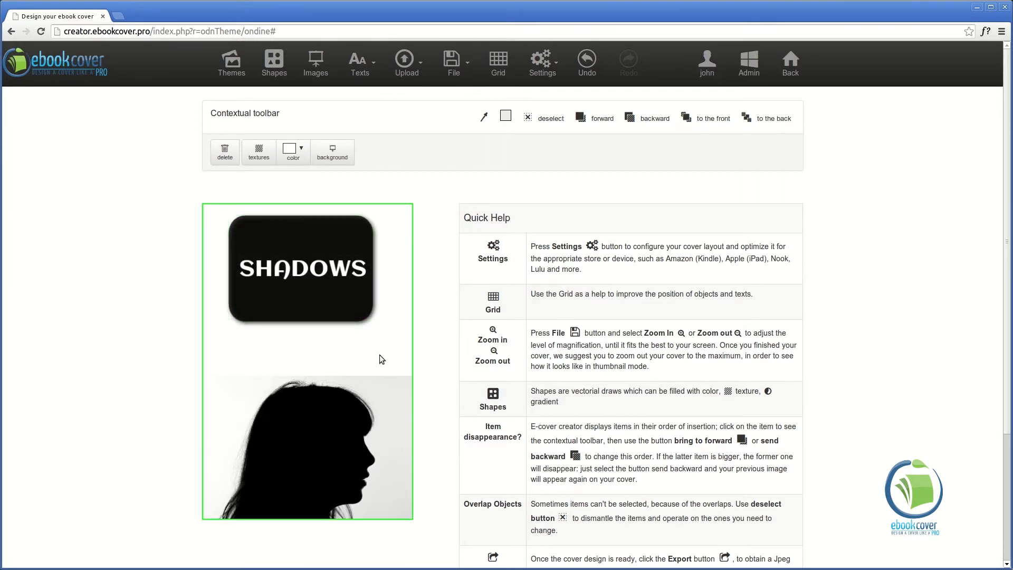
left_click(288, 152)
left_click(310, 180)
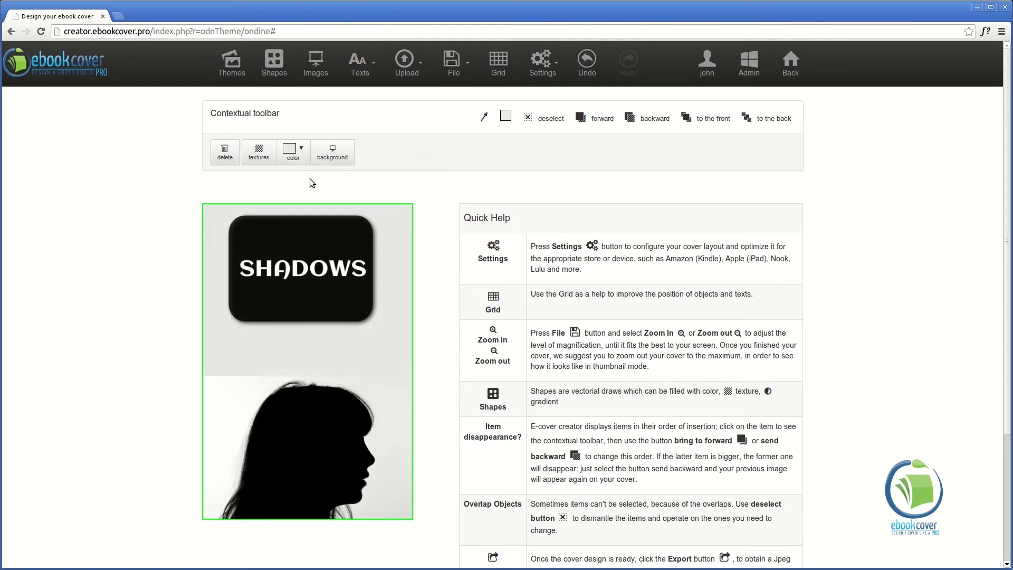
left_click(329, 155)
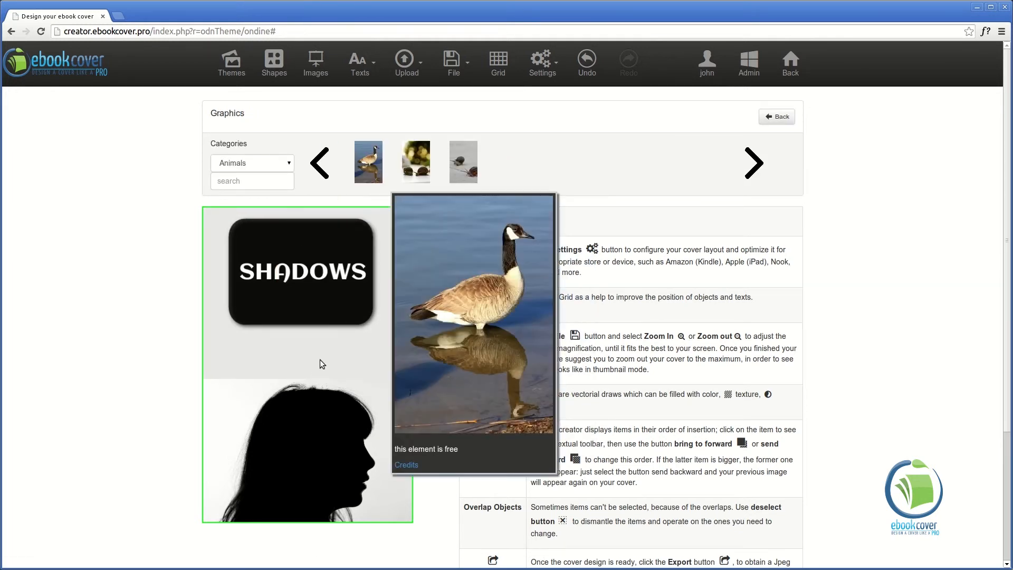
left_click(321, 364)
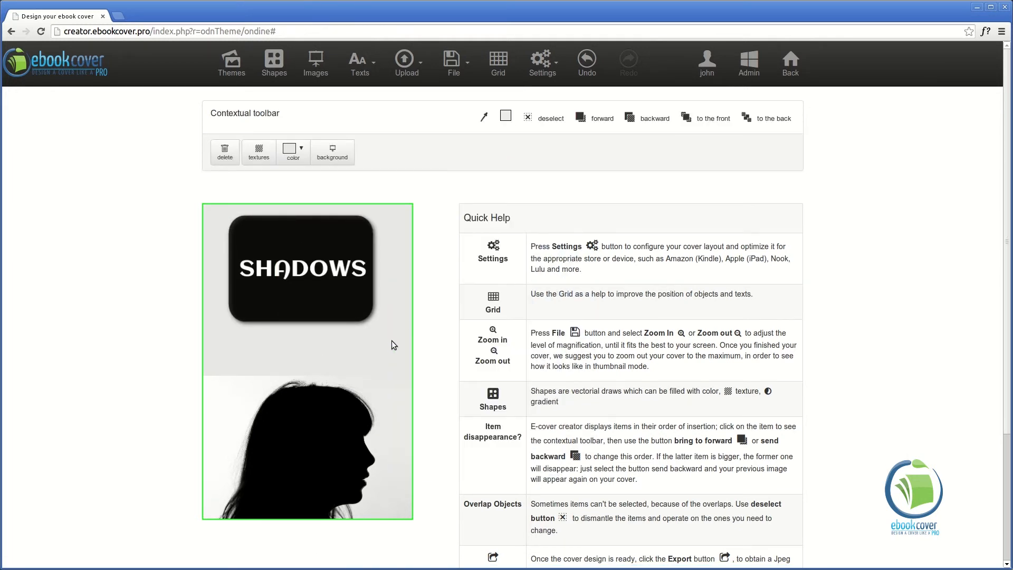